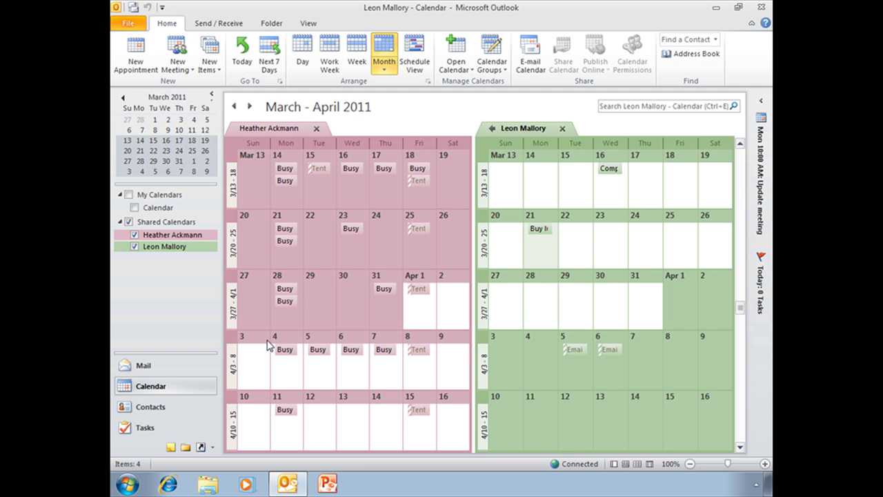
Step: Uncheck both colleagues' shared calendars so only your own Calendar is shown
{"action": "left_click", "coordinate": [135, 235]}
{"action": "left_click", "coordinate": [135, 246]}
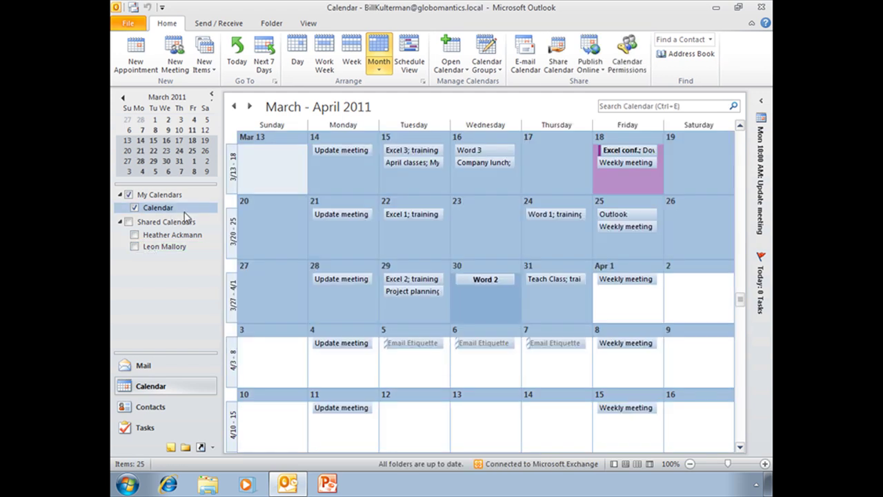
Step: Start a From Internet calendar subscription with the location left blank, and launch Internet Explorer on Google
{"action": "left_click", "coordinate": [452, 72]}
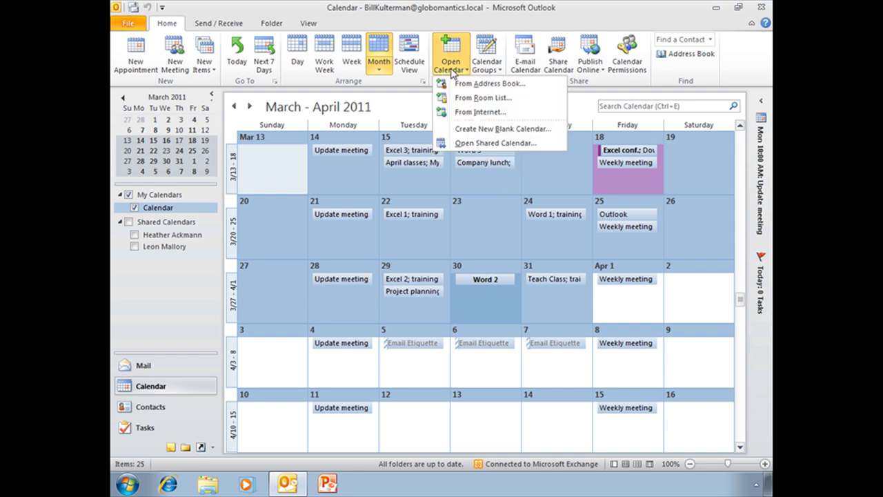
{"action": "left_click", "coordinate": [461, 114]}
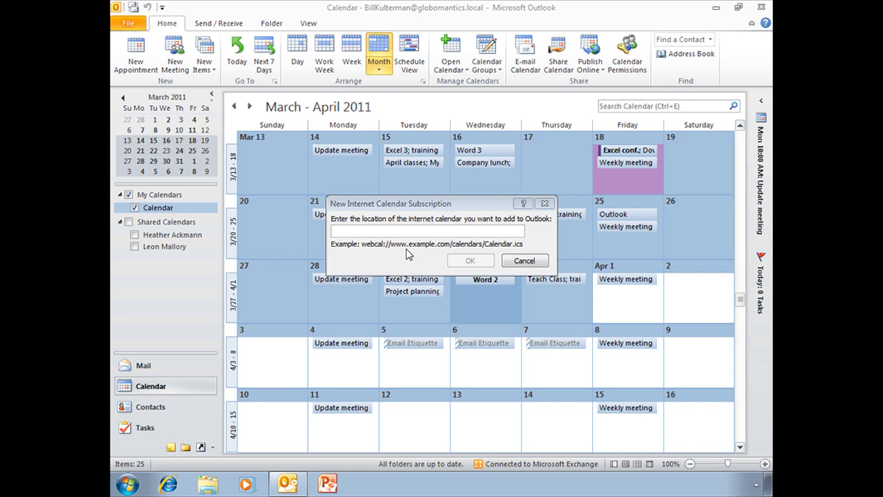
{"action": "left_click", "coordinate": [168, 485]}
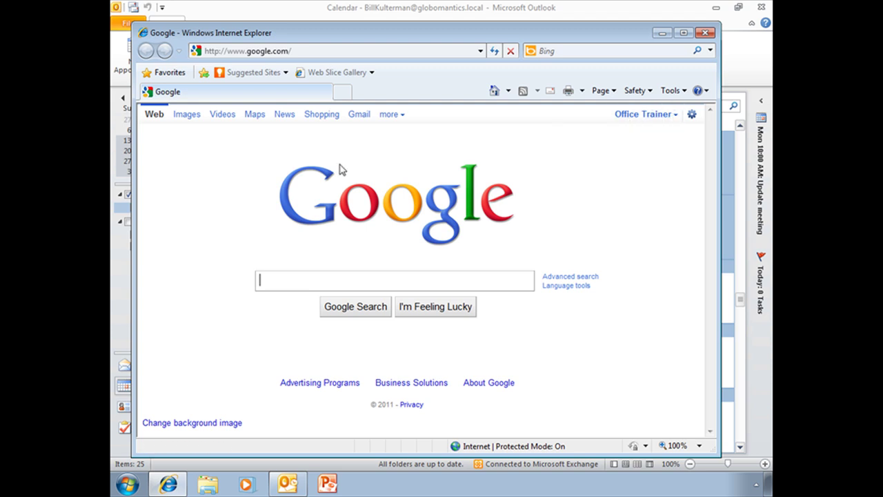
Step: Go to Google Calendar from the 'more' menu on Google and maximize the Internet Explorer window
{"action": "left_click", "coordinate": [403, 115]}
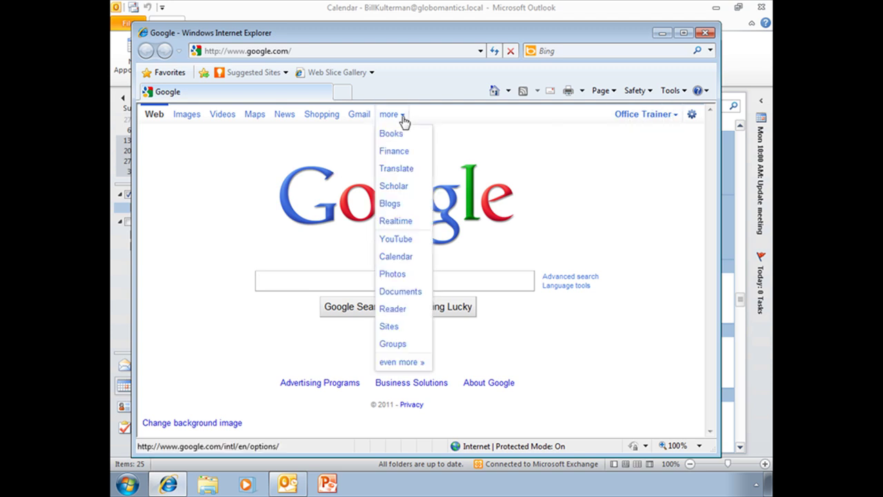
{"action": "left_click", "coordinate": [407, 256]}
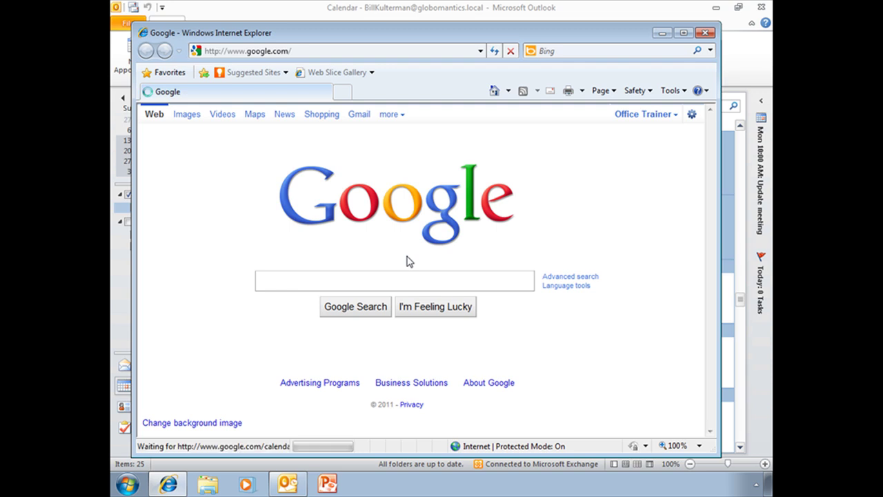
{"action": "left_click", "coordinate": [683, 33]}
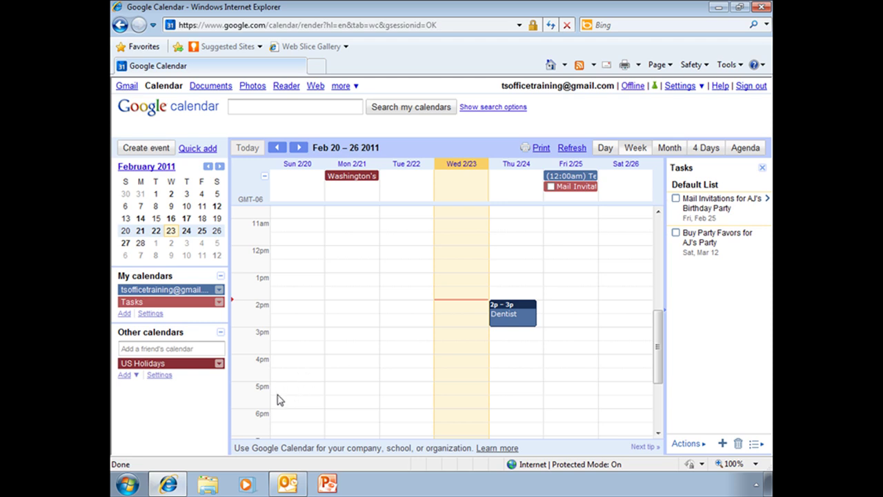
Step: Open Calendar Settings from My calendars to list your calendars on the Calendars tab
{"action": "left_click", "coordinate": [150, 314]}
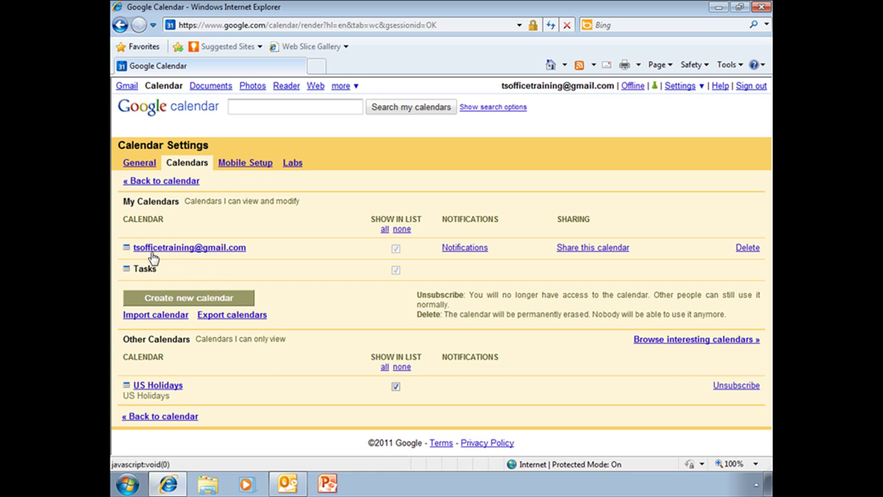
Step: Copy the main calendar's Private Address ICAL link from its calendar details page
{"action": "left_click", "coordinate": [222, 253]}
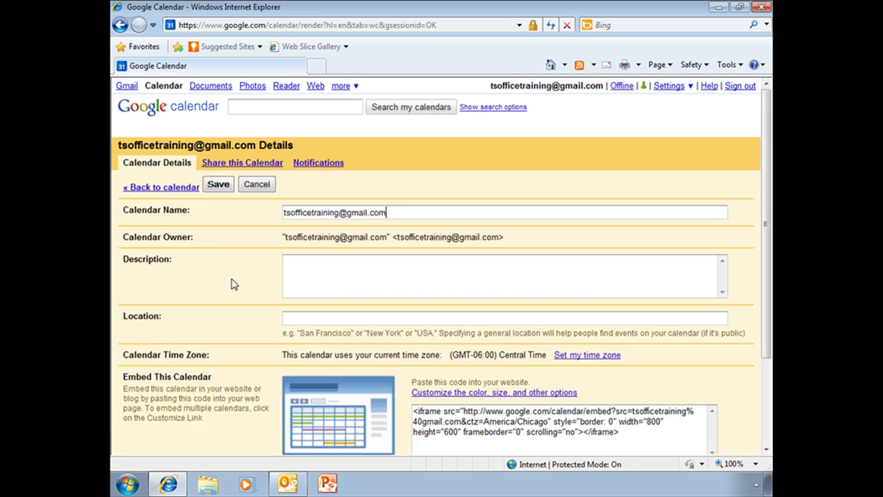
{"action": "scroll", "coordinate": [230, 283], "scroll_direction": "down", "scroll_amount": 3}
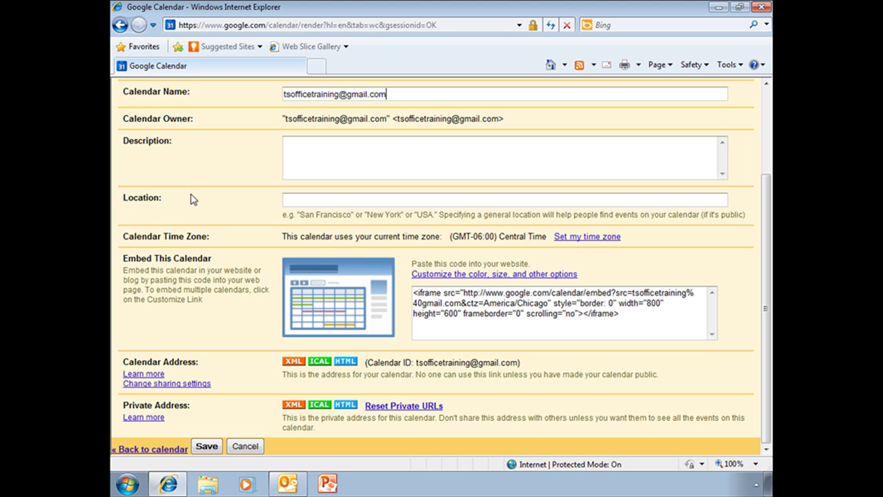
{"action": "left_click", "coordinate": [318, 405]}
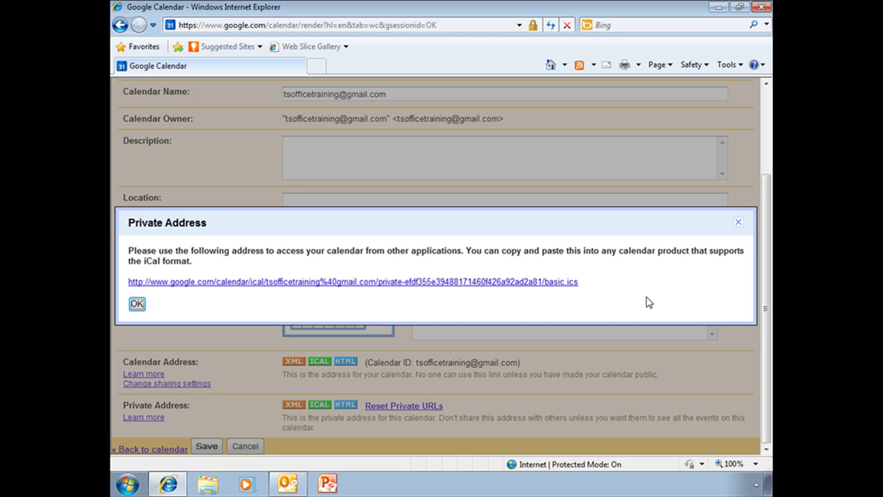
{"action": "left_click_drag", "start_coordinate": [573, 284], "coordinate": [324, 284]}
{"action": "right_click", "coordinate": [325, 283]}
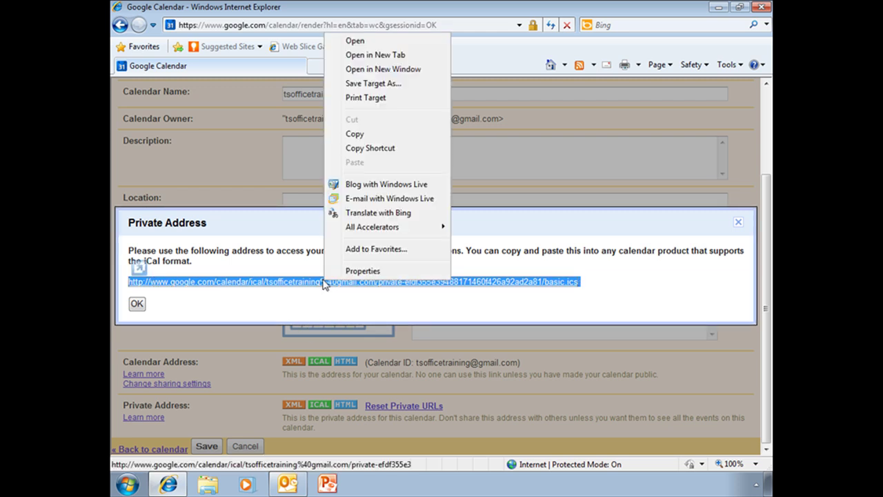
{"action": "left_click", "coordinate": [334, 135]}
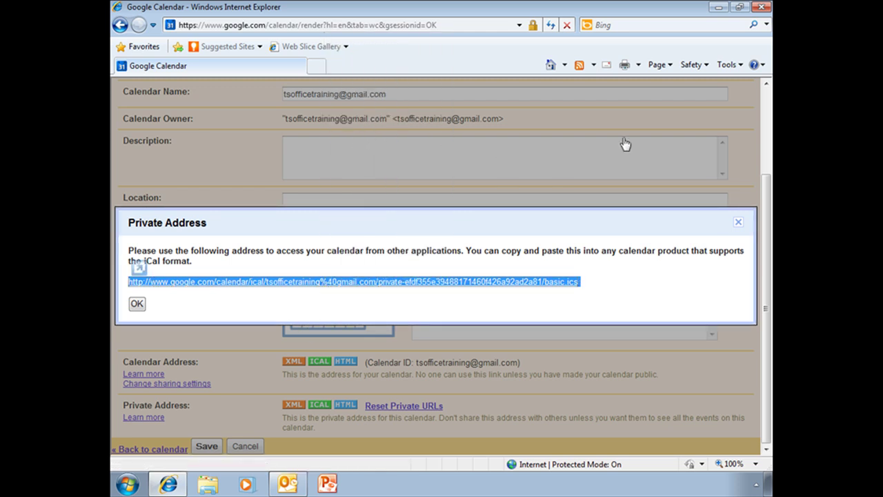
Step: Paste the copied iCal address as the internet calendar location and confirm the subscription
{"action": "left_click", "coordinate": [718, 8]}
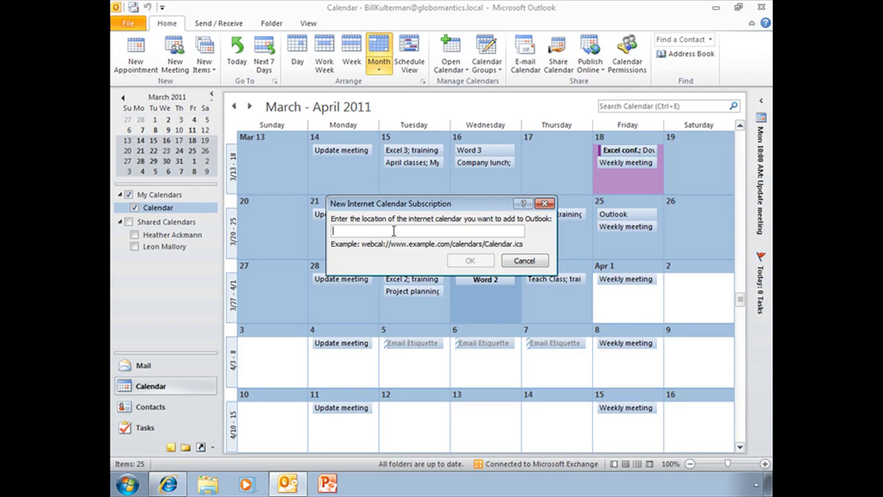
{"action": "key", "text": "ctrl+v"}
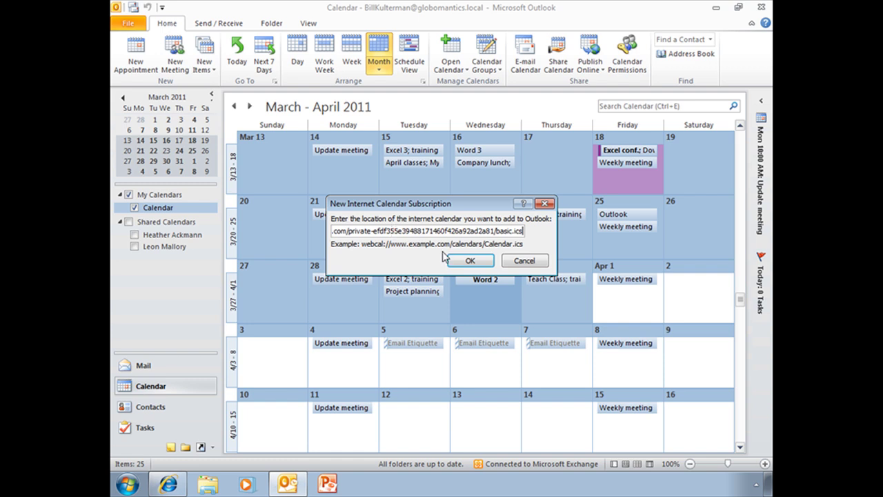
{"action": "left_click", "coordinate": [470, 263]}
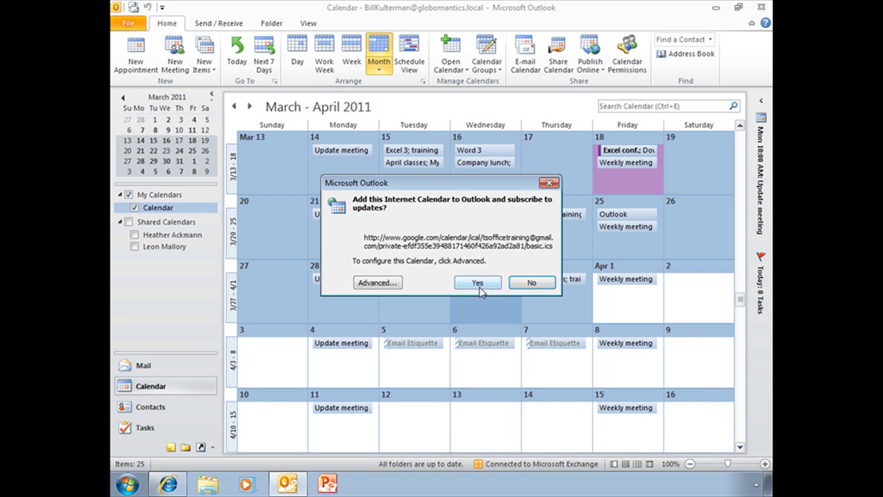
{"action": "left_click", "coordinate": [477, 284]}
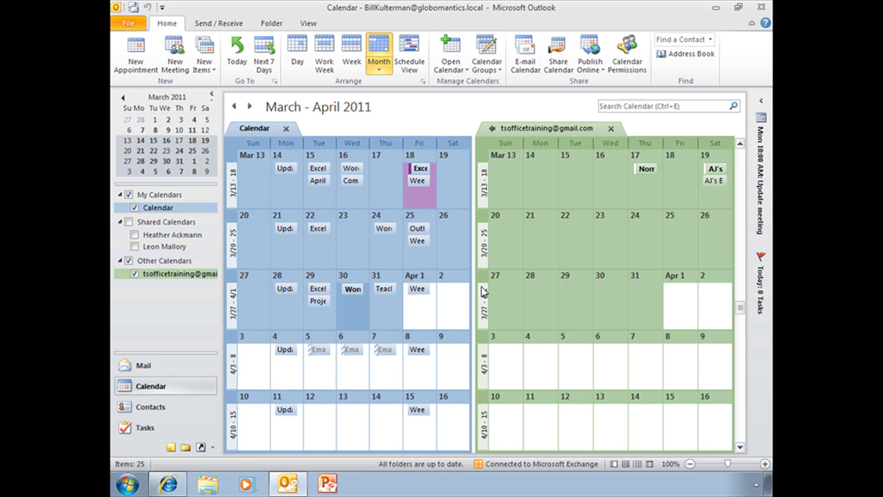
Step: Review the Google calendar's events on their own, then uncheck it under Other Calendars
{"action": "scroll", "coordinate": [657, 311], "scroll_direction": "up", "scroll_amount": 2}
{"action": "scroll", "coordinate": [655, 307], "scroll_direction": "up", "scroll_amount": 1}
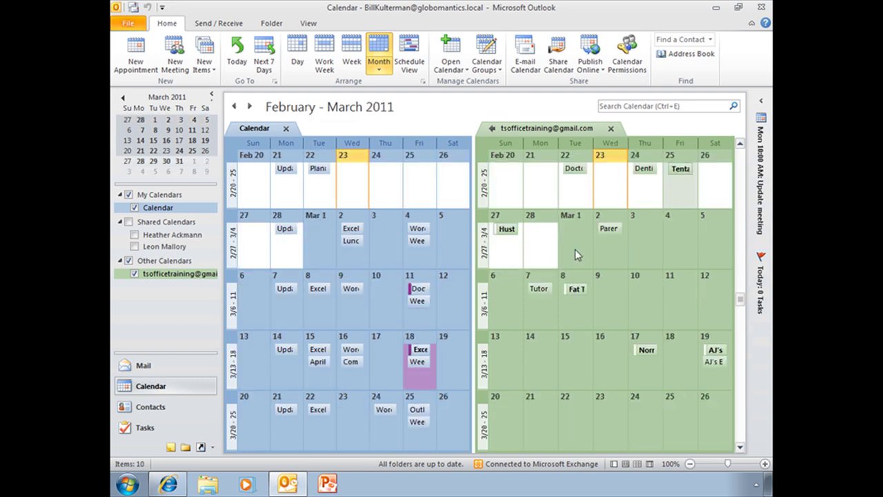
{"action": "left_click", "coordinate": [285, 128]}
{"action": "scroll", "coordinate": [670, 329], "scroll_direction": "up", "scroll_amount": 1}
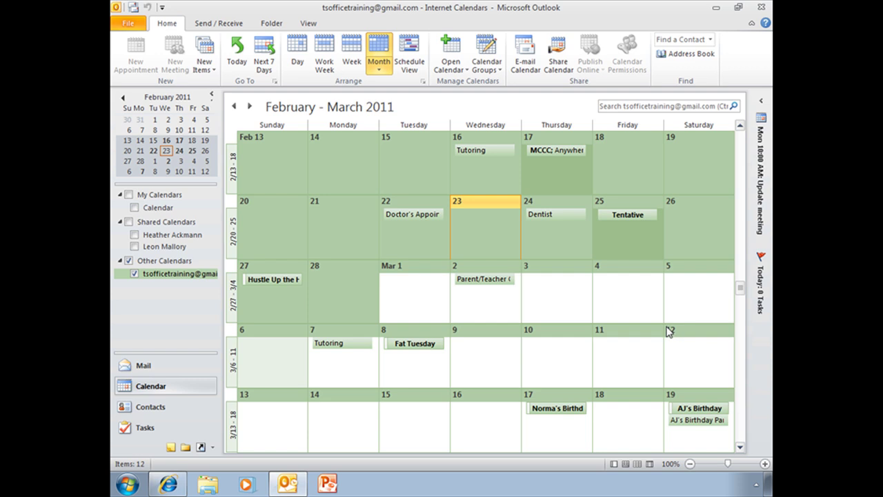
{"action": "scroll", "coordinate": [667, 332], "scroll_direction": "down", "scroll_amount": 1}
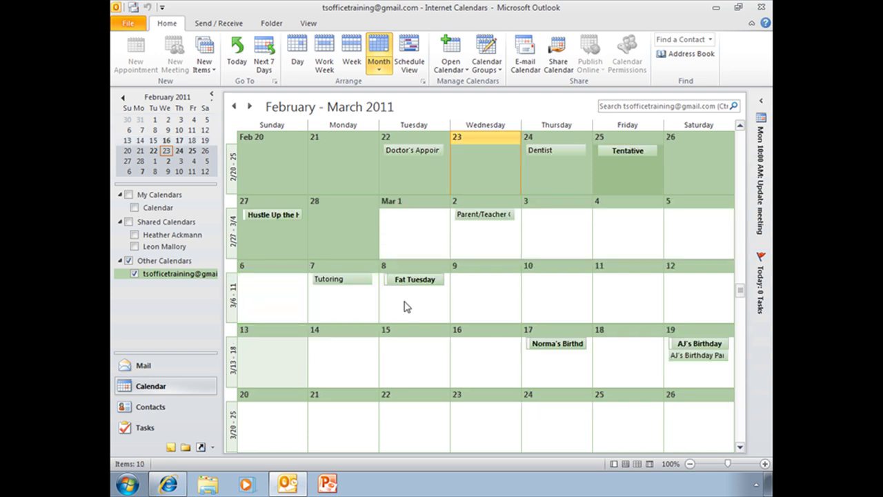
{"action": "left_click", "coordinate": [135, 274]}
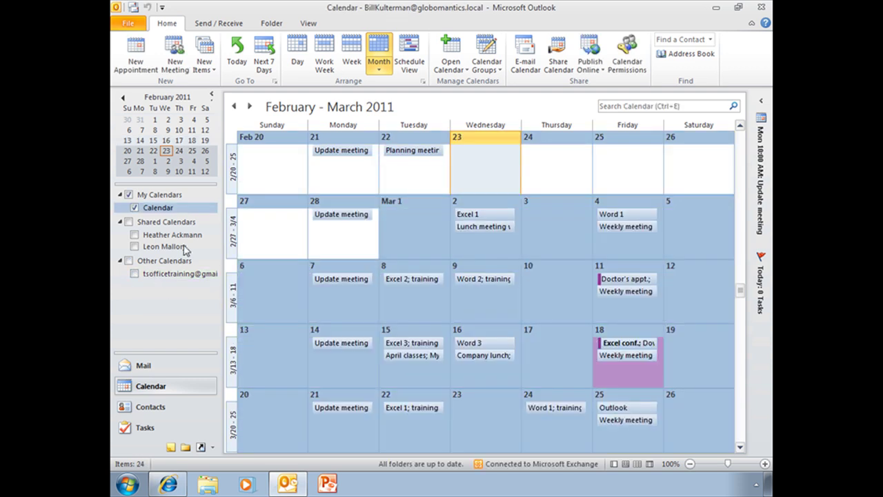
Step: Select Calendar under My Calendars to show only your own February–March 2011 month view
{"action": "scroll", "coordinate": [237, 311], "scroll_direction": "up", "scroll_amount": 1}
{"action": "scroll", "coordinate": [239, 319], "scroll_direction": "down", "scroll_amount": 1}
{"action": "left_click", "coordinate": [149, 211]}
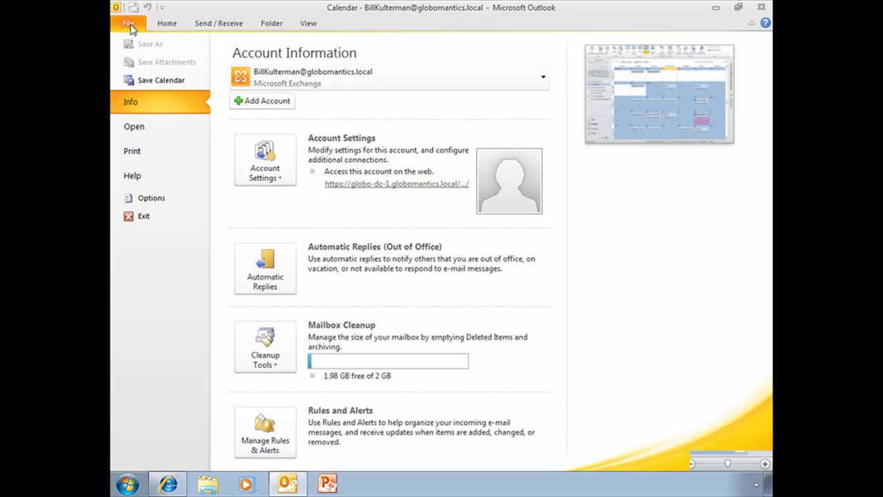
Step: Save the calendar to the Desktop in iCalendar Format with File > Save Calendar
{"action": "left_click", "coordinate": [129, 25]}
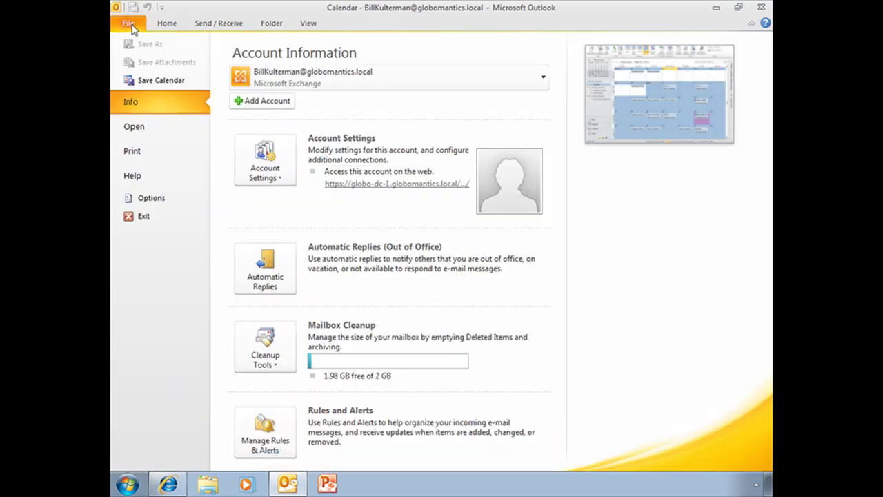
{"action": "left_click", "coordinate": [168, 81]}
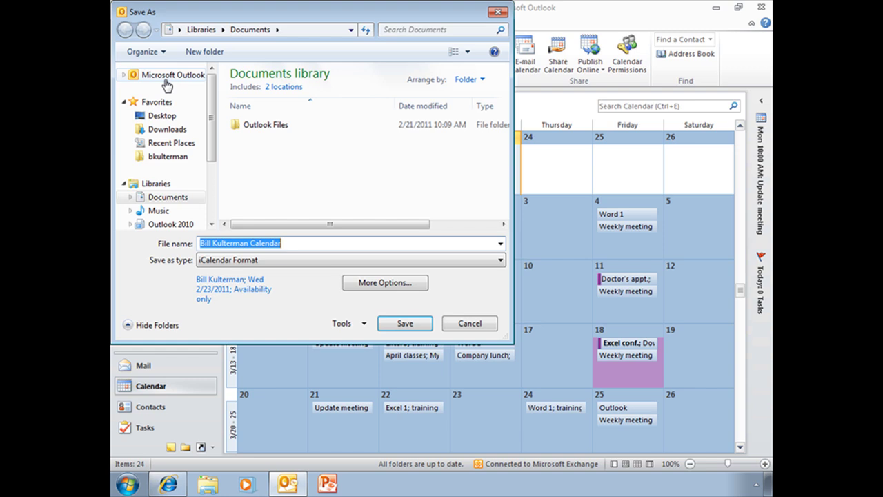
{"action": "left_click", "coordinate": [167, 119]}
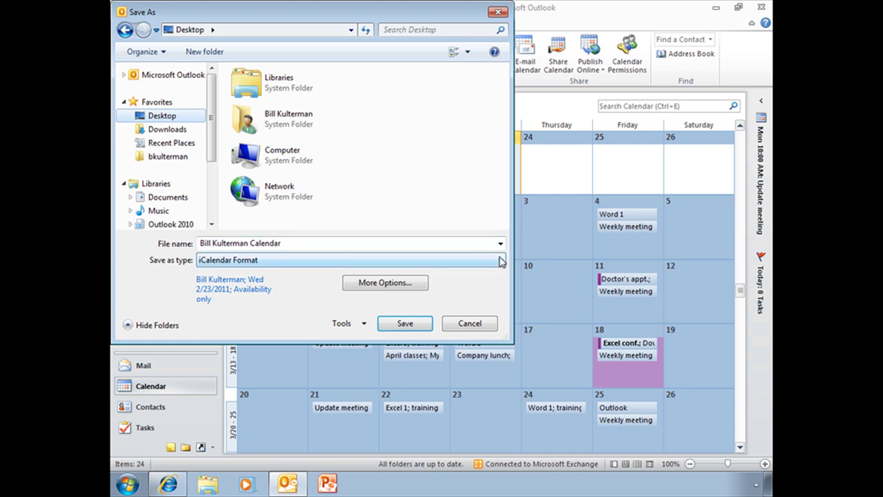
{"action": "left_click", "coordinate": [499, 260]}
{"action": "left_click", "coordinate": [498, 265]}
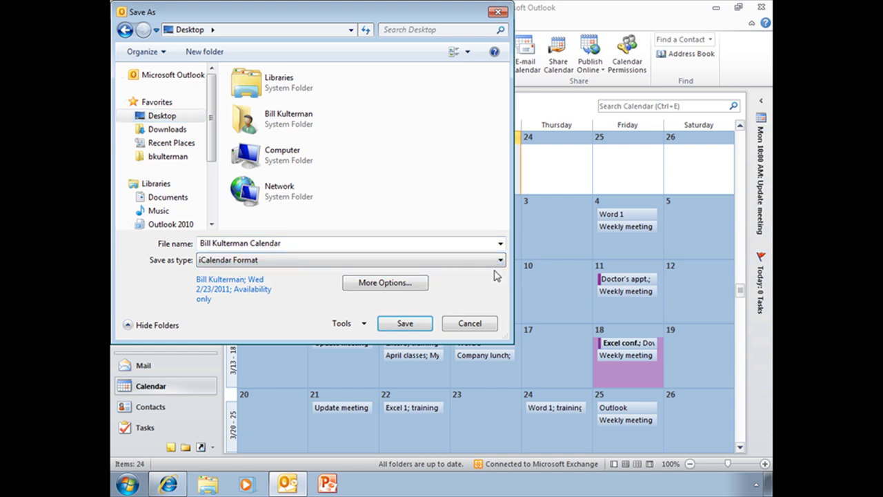
{"action": "left_click", "coordinate": [500, 263]}
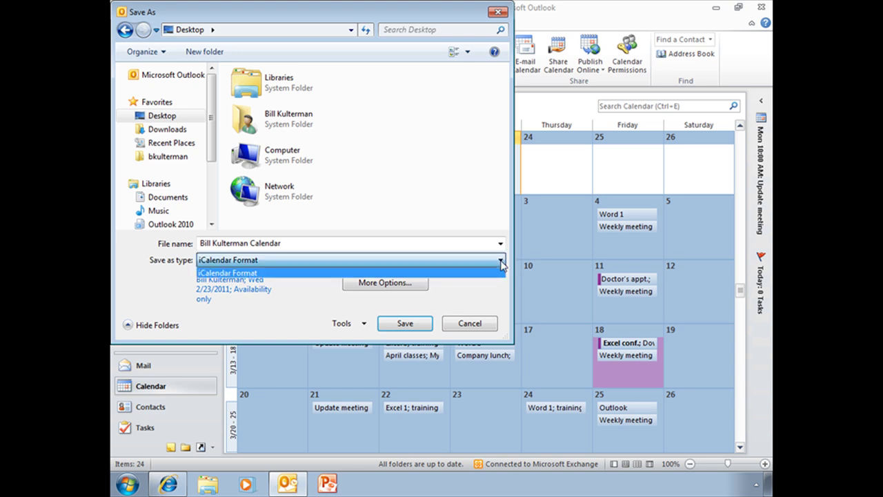
{"action": "left_click", "coordinate": [501, 265]}
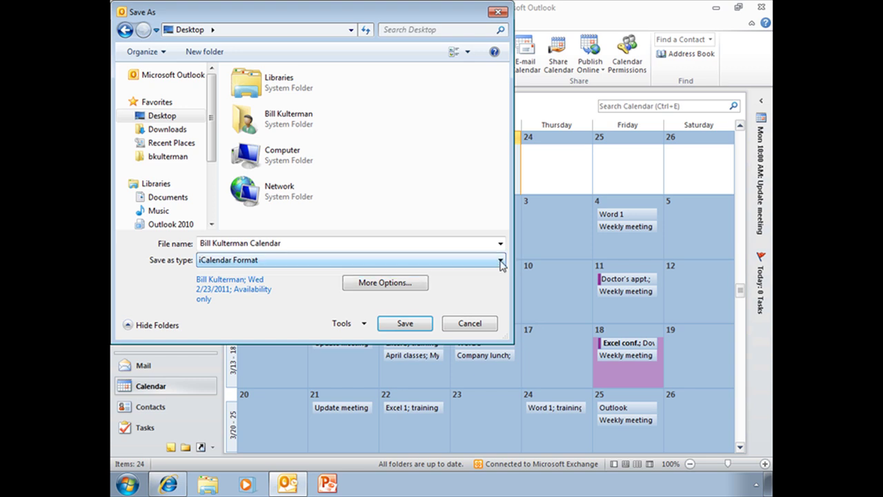
{"action": "left_click", "coordinate": [404, 324]}
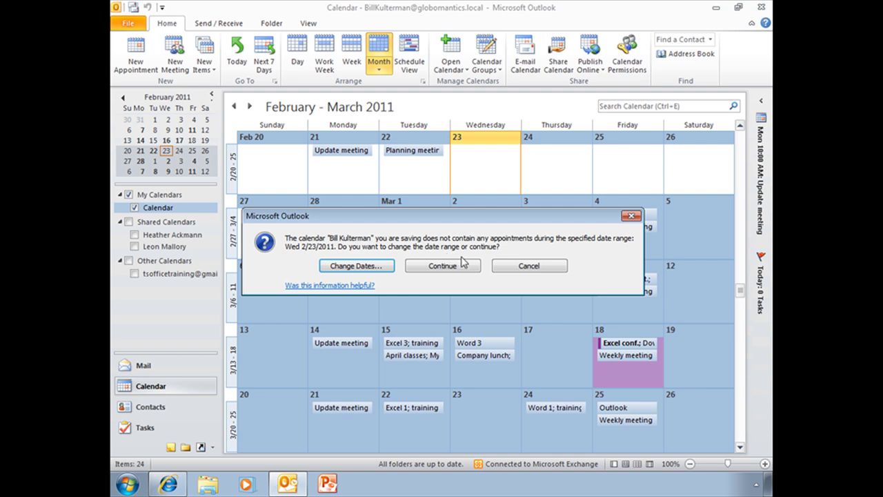
Step: Change the saved date range to Specify dates, 3/1/2011 through 3/31/2011, and confirm
{"action": "left_click_drag", "start_coordinate": [490, 218], "coordinate": [498, 255]}
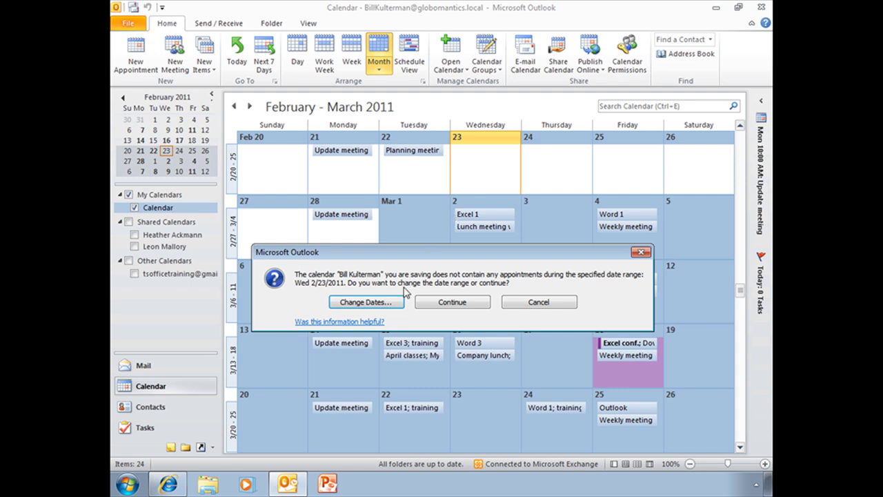
{"action": "left_click", "coordinate": [366, 302]}
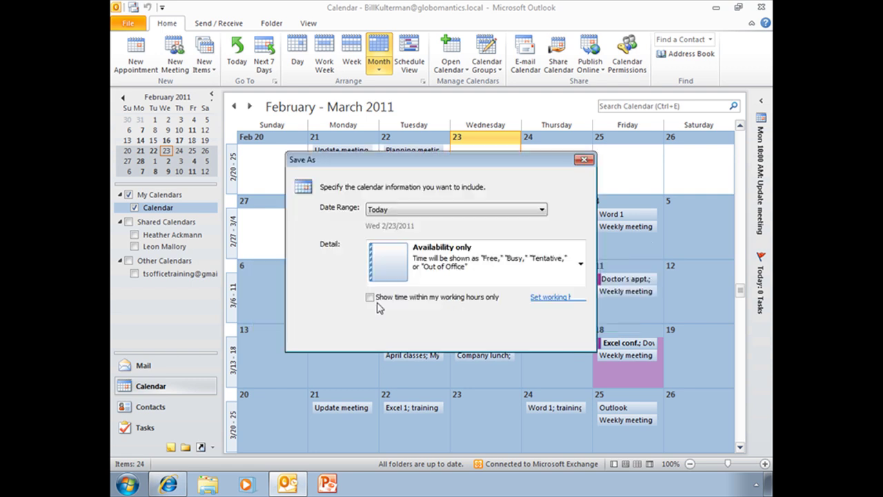
{"action": "left_click", "coordinate": [543, 210]}
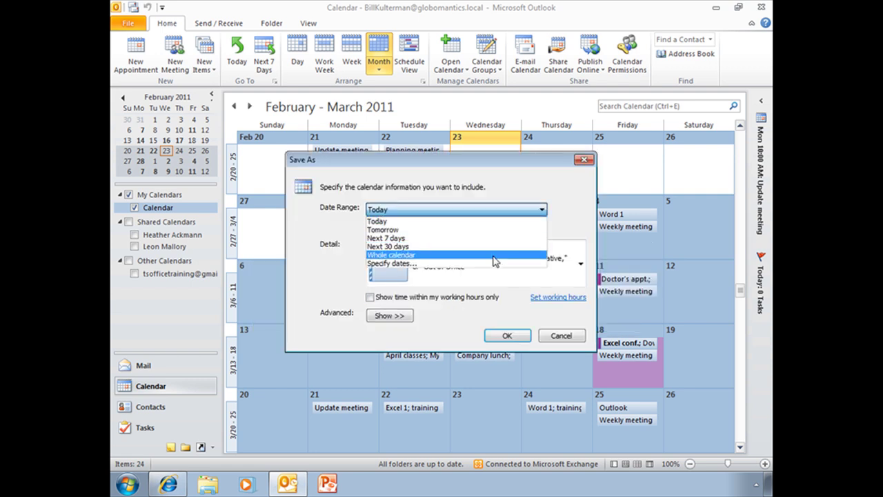
{"action": "left_click", "coordinate": [436, 263]}
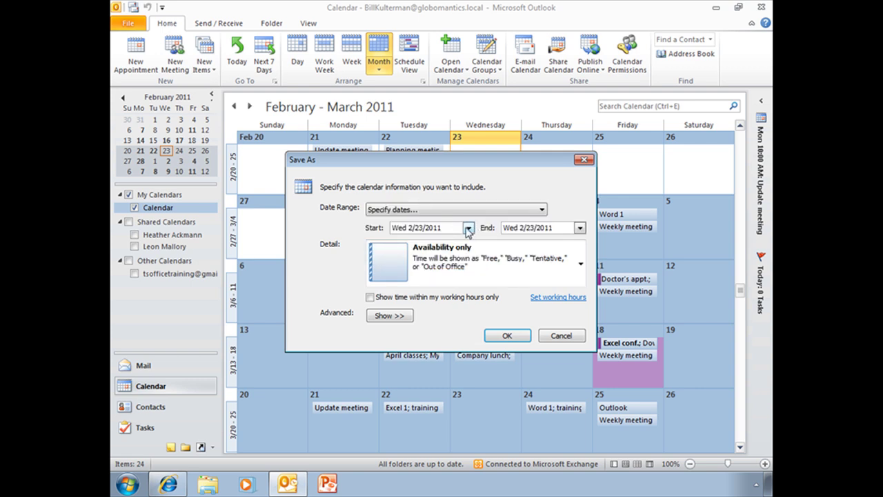
{"action": "left_click", "coordinate": [468, 228]}
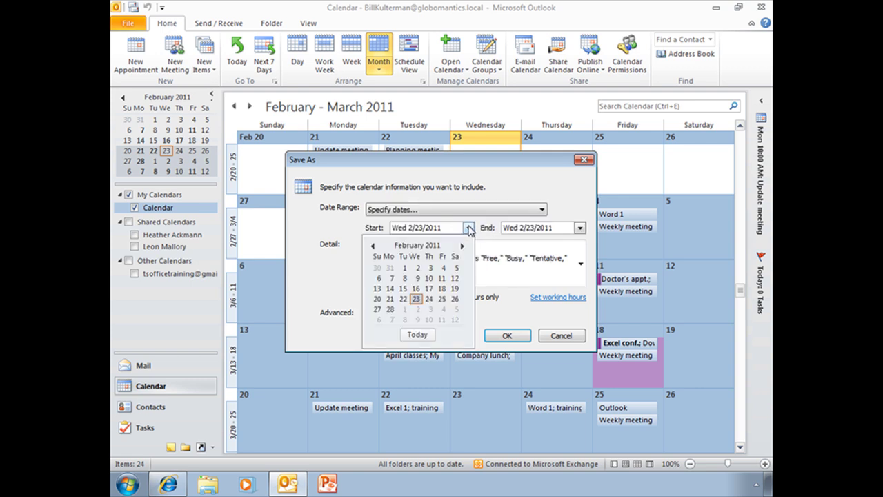
{"action": "left_click", "coordinate": [462, 246]}
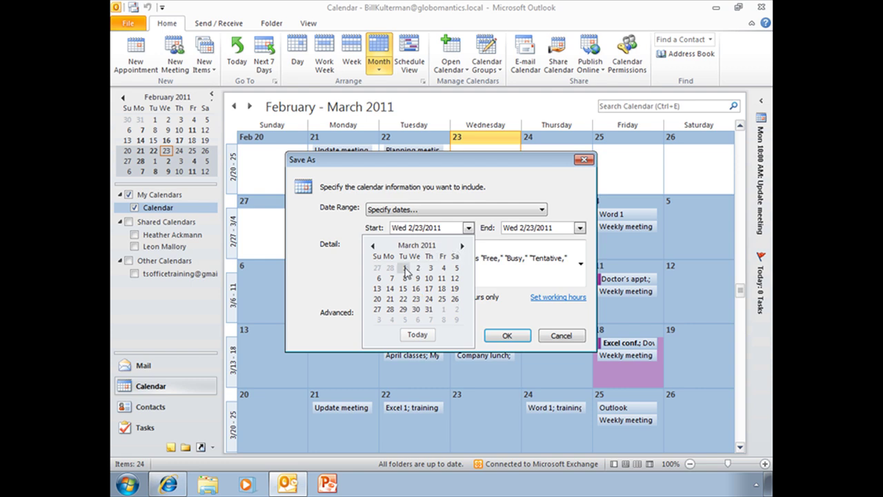
{"action": "left_click", "coordinate": [404, 267]}
{"action": "left_click", "coordinate": [580, 228]}
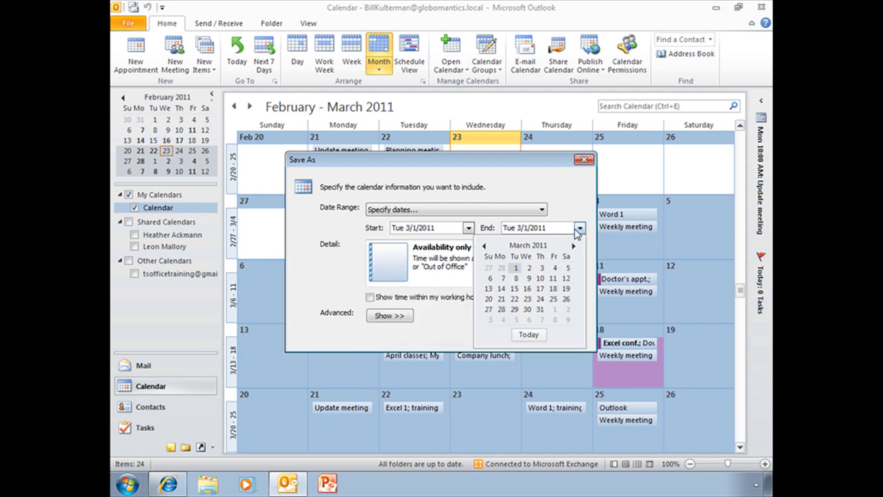
{"action": "left_click", "coordinate": [540, 309]}
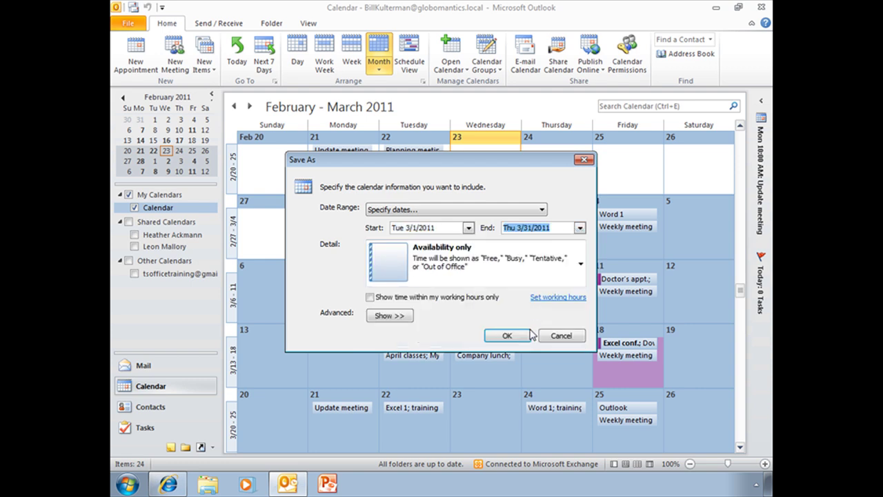
{"action": "left_click", "coordinate": [506, 336]}
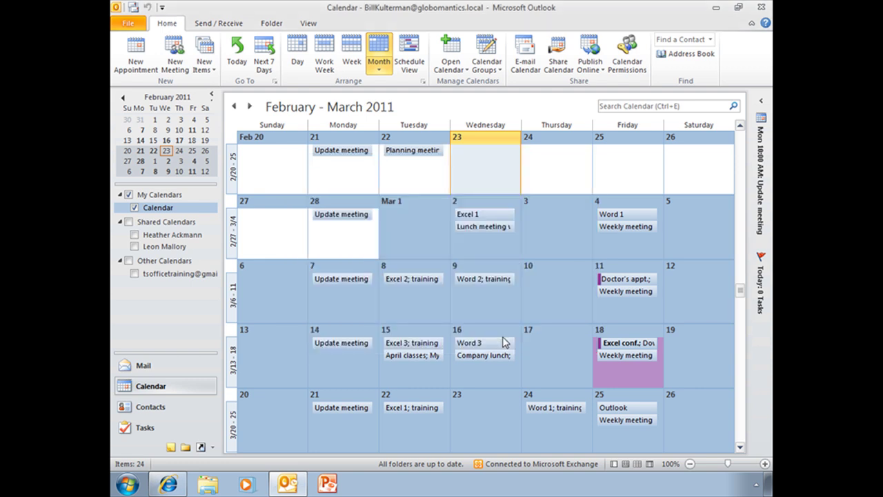
Step: Minimize Outlook and the browser, then open the saved iCalendar file from the desktop as a second calendar
{"action": "left_click", "coordinate": [718, 14]}
{"action": "left_click", "coordinate": [718, 14]}
{"action": "left_click", "coordinate": [135, 93]}
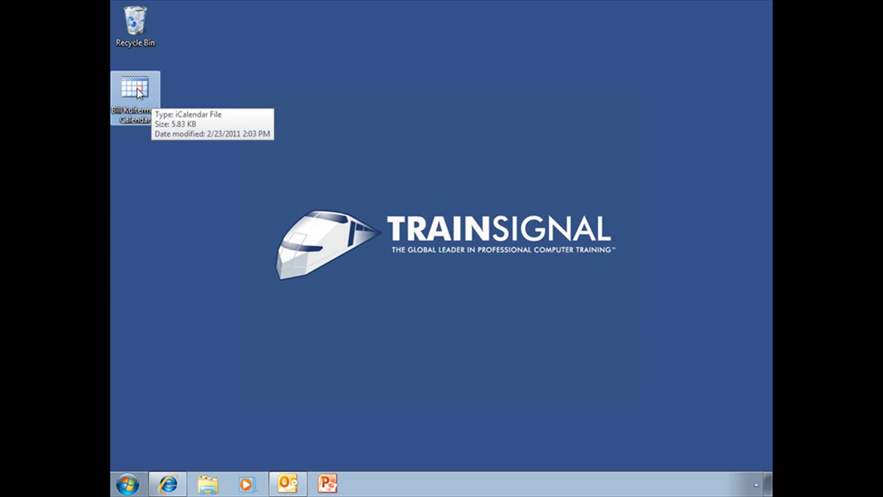
{"action": "double_click", "coordinate": [136, 97]}
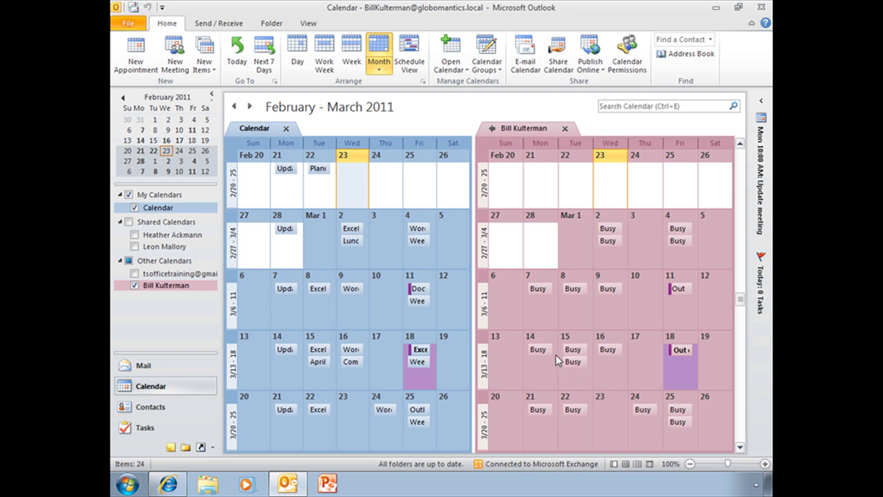
Step: Scroll the side-by-side month view to March 2011, where the imported Busy entries end at March 31
{"action": "scroll", "coordinate": [556, 355], "scroll_direction": "down", "scroll_amount": 1}
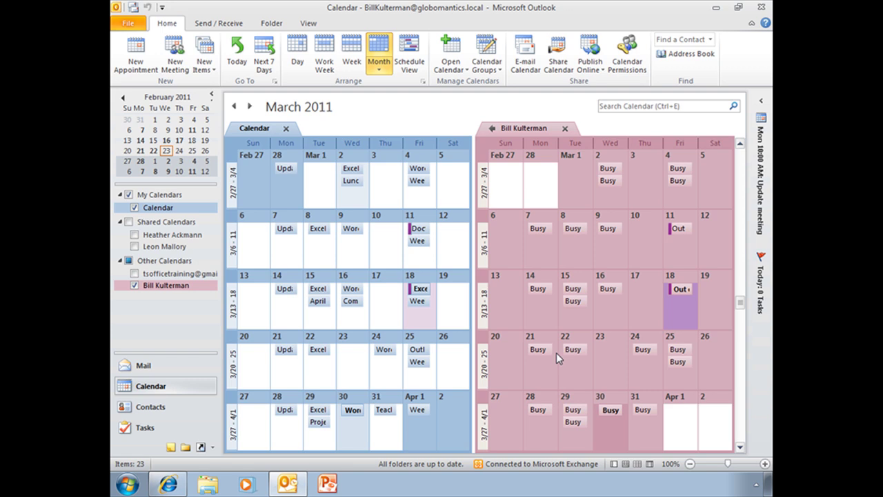
{"action": "scroll", "coordinate": [556, 353], "scroll_direction": "down", "scroll_amount": 1}
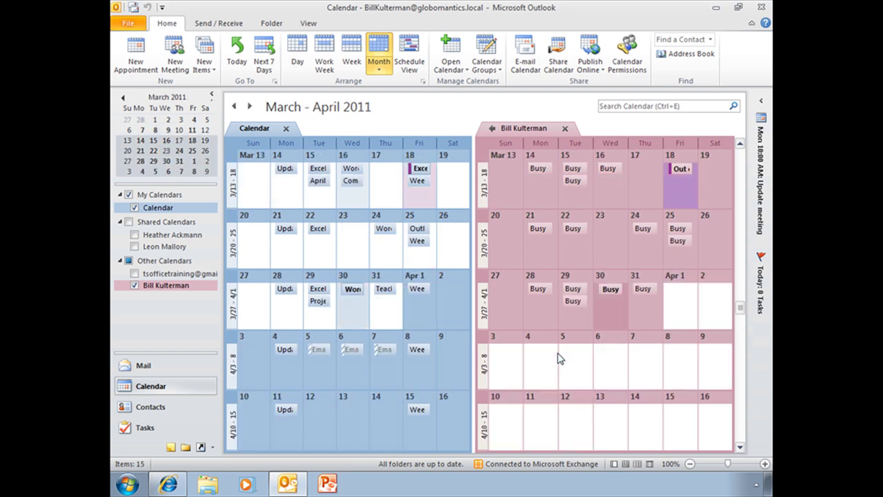
{"action": "scroll", "coordinate": [557, 353], "scroll_direction": "up", "scroll_amount": 2}
{"action": "scroll", "coordinate": [558, 352], "scroll_direction": "down", "scroll_amount": 1}
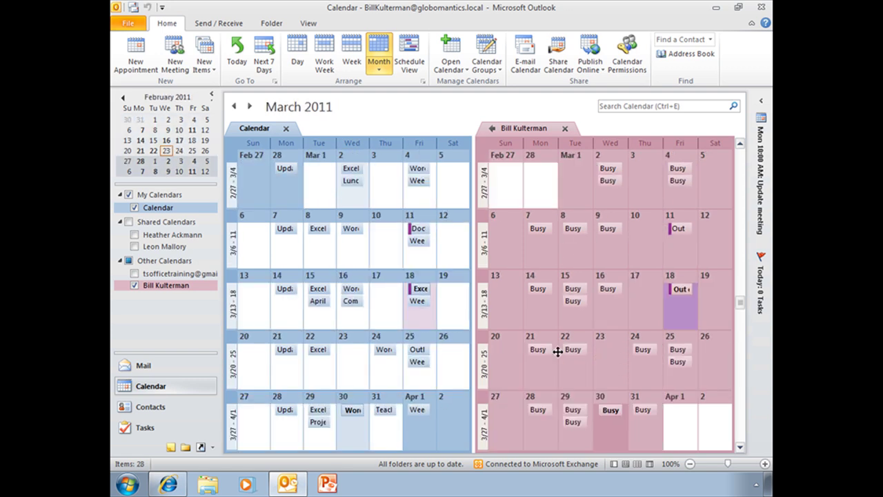